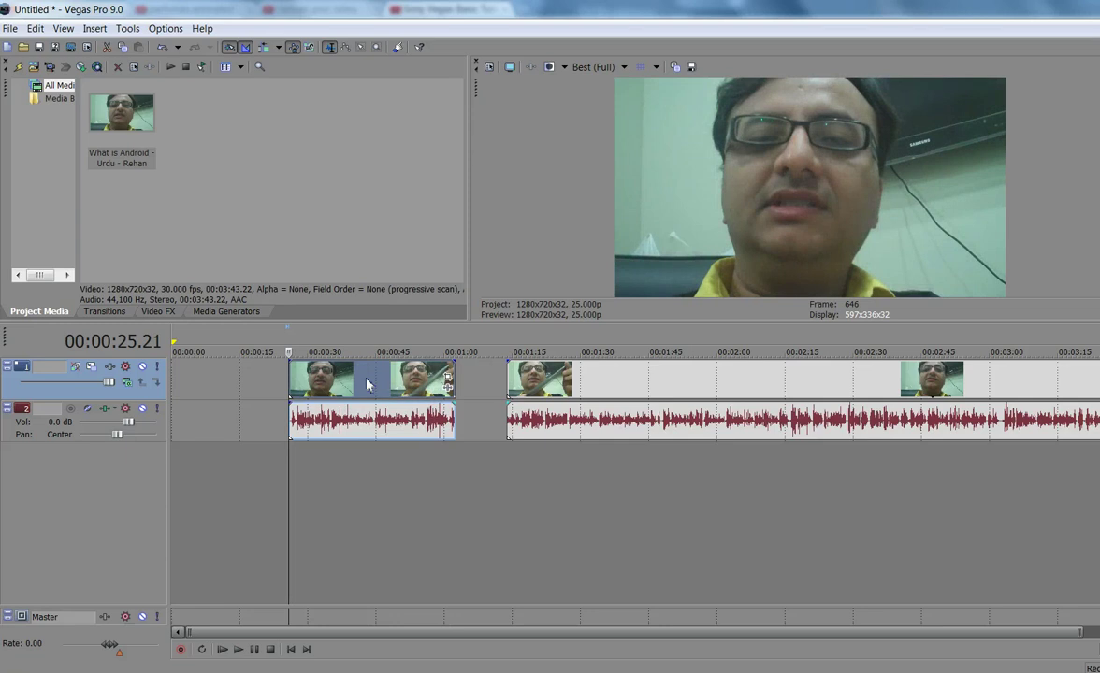
Step: Insert a new empty video track above the existing video track
{"action": "mouse_move", "coordinate": [376, 381]}
{"action": "left_mouse_down"}
{"action": "mouse_move", "coordinate": [363, 381]}
{"action": "mouse_move", "coordinate": [376, 382]}
{"action": "left_mouse_up"}
{"action": "mouse_move", "coordinate": [364, 412]}
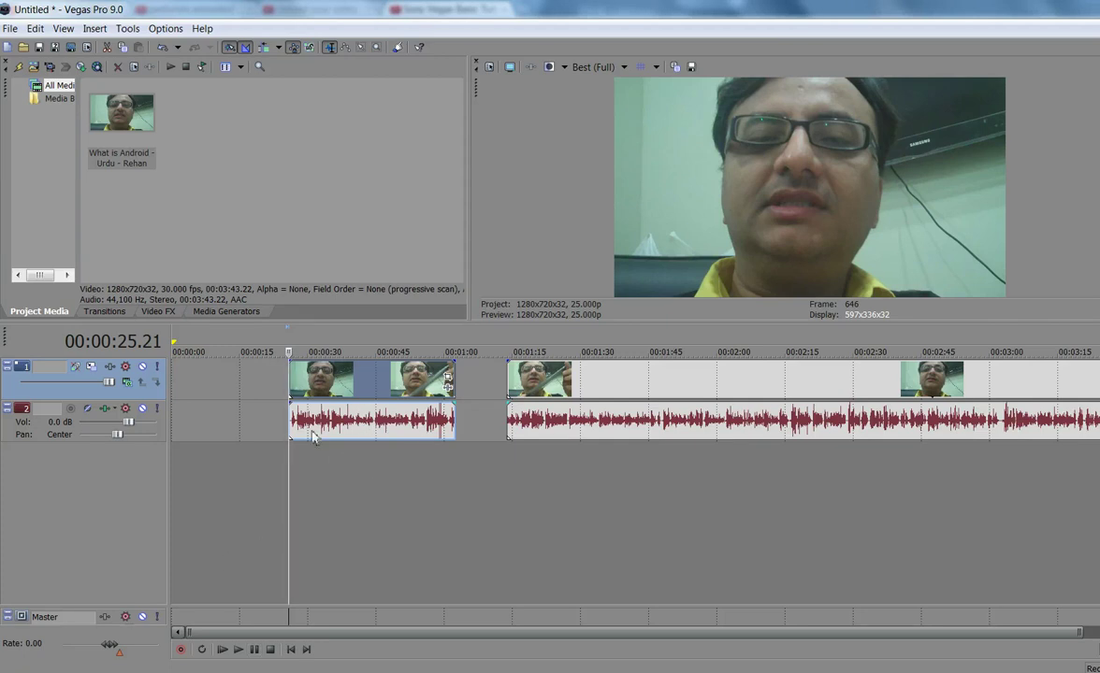
{"action": "right_click", "coordinate": [261, 381]}
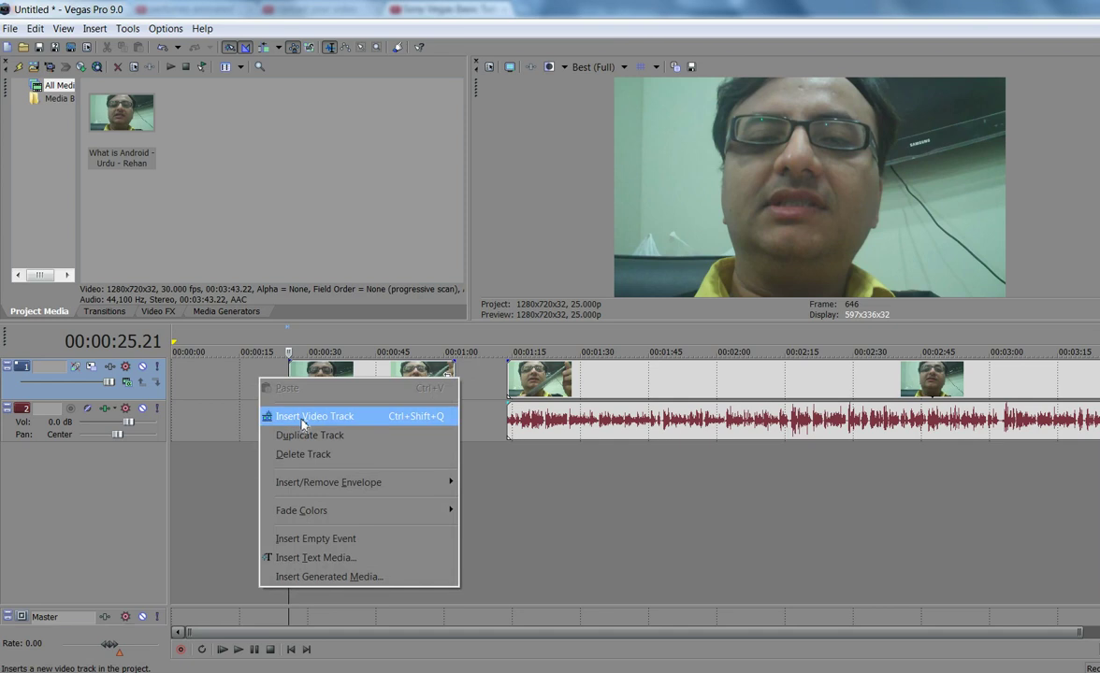
{"action": "left_click", "coordinate": [310, 416]}
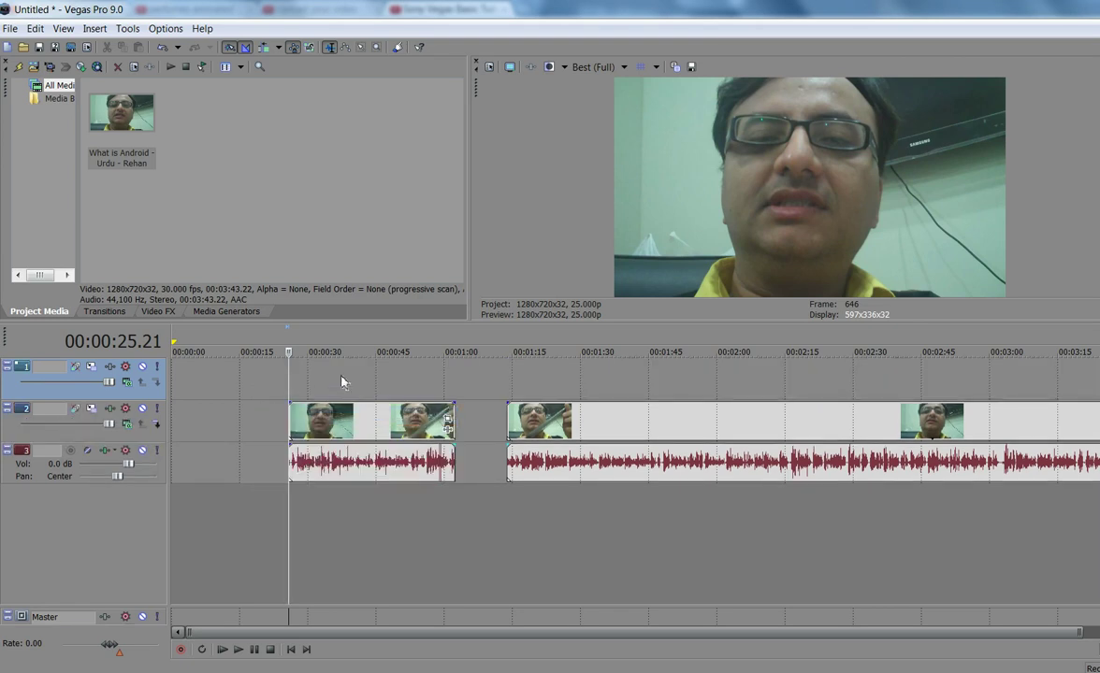
Step: Add a generated text event with the Default Text preset to the new video track at 00:00:25.21
{"action": "left_click", "coordinate": [215, 314]}
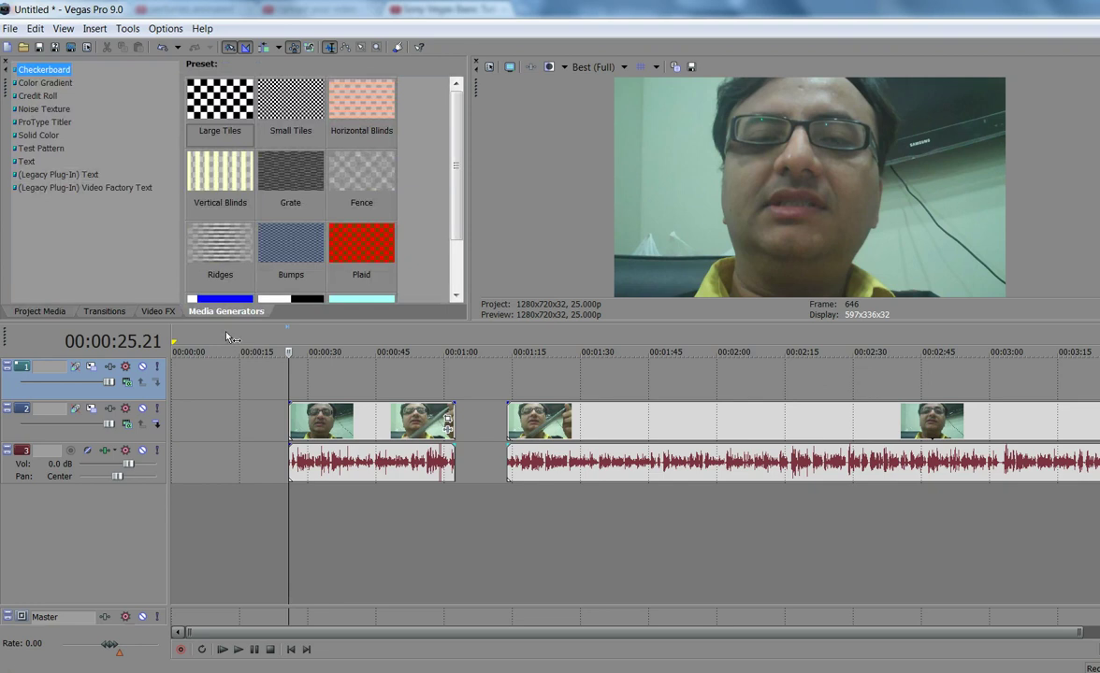
{"action": "left_click", "coordinate": [28, 165]}
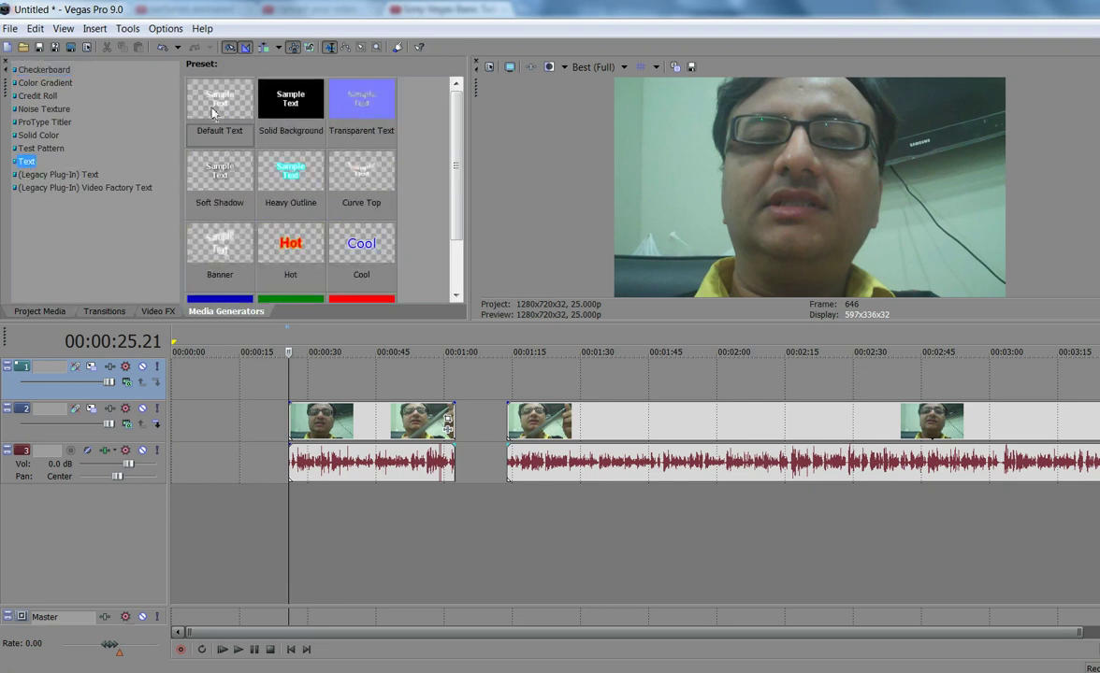
{"action": "left_click_drag", "start_coordinate": [224, 109], "coordinate": [299, 378]}
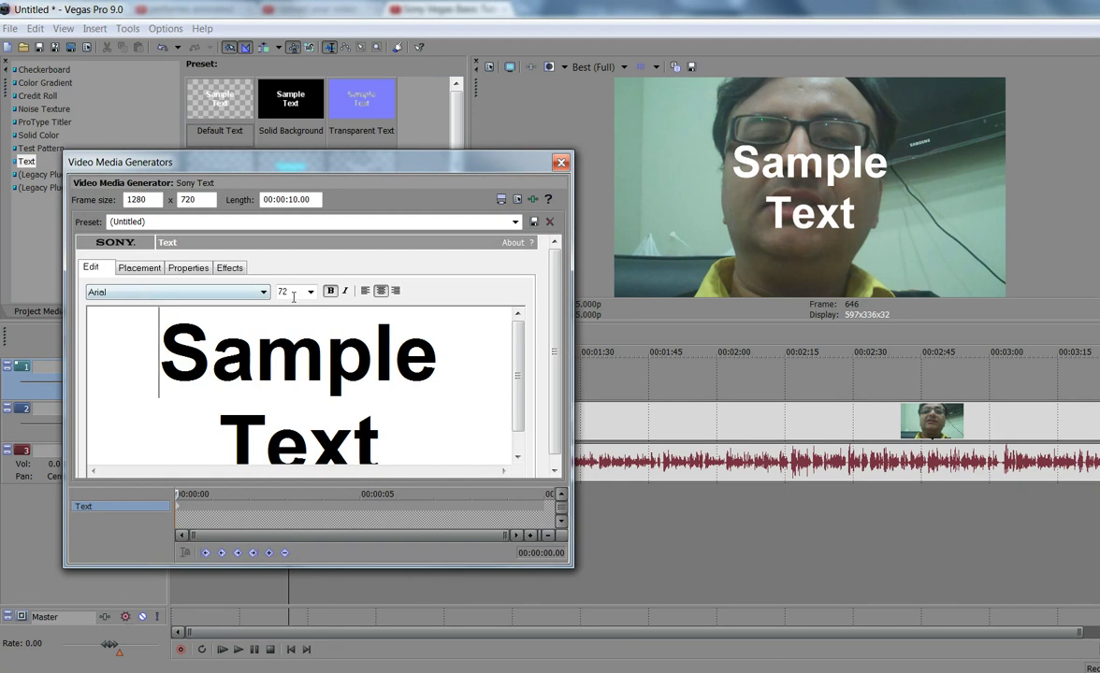
Step: Set all of the sample text to the Blackoak Std font at size 18
{"action": "left_click_drag", "start_coordinate": [392, 425], "coordinate": [197, 291]}
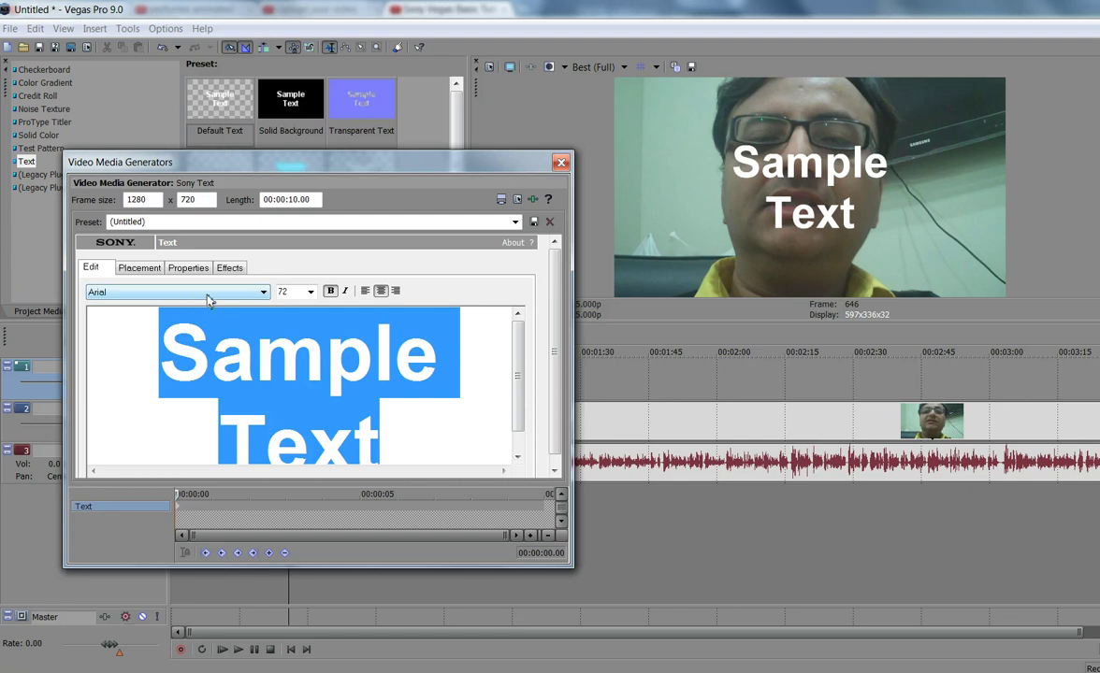
{"action": "left_click", "coordinate": [221, 297]}
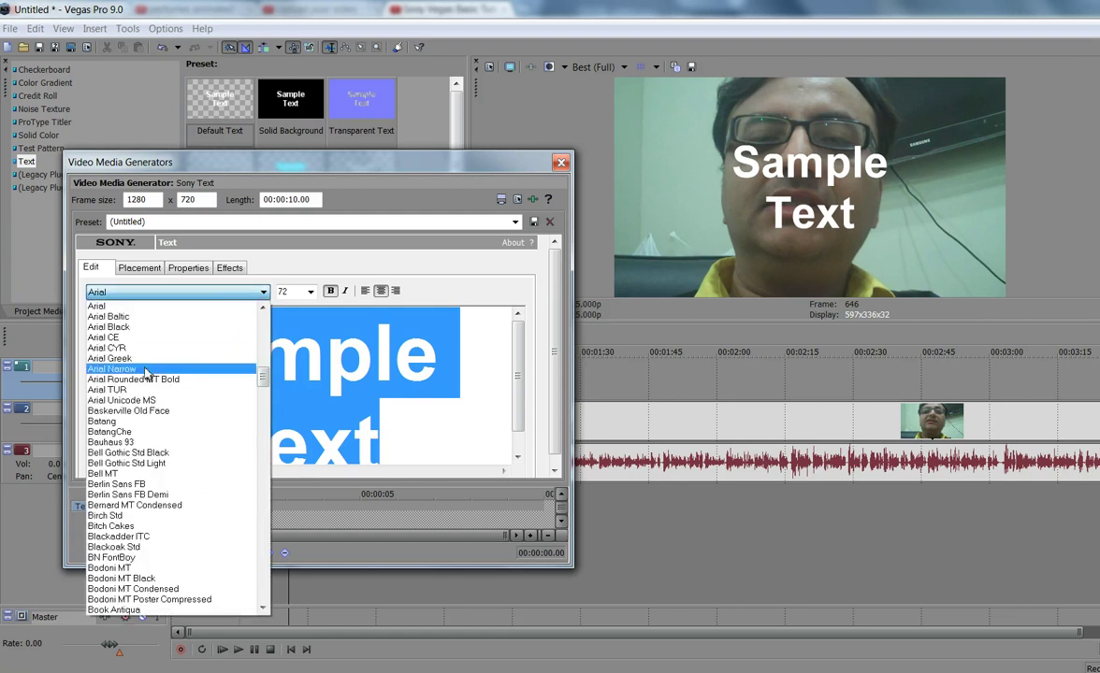
{"action": "left_click", "coordinate": [172, 349]}
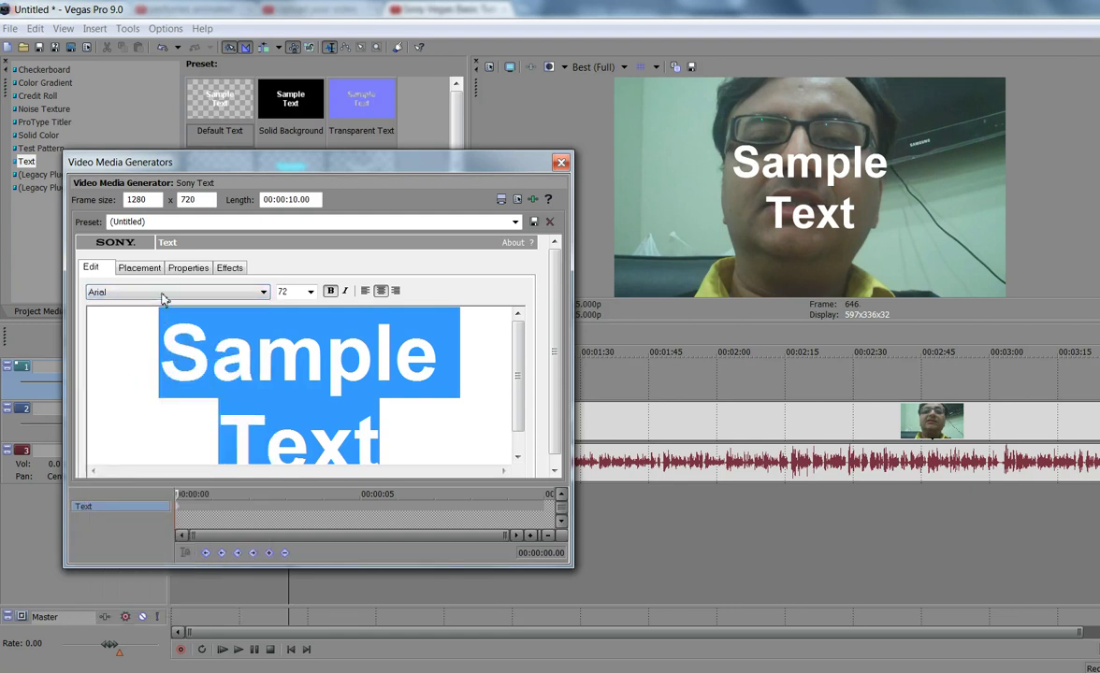
{"action": "left_click", "coordinate": [221, 292]}
{"action": "left_click", "coordinate": [139, 543]}
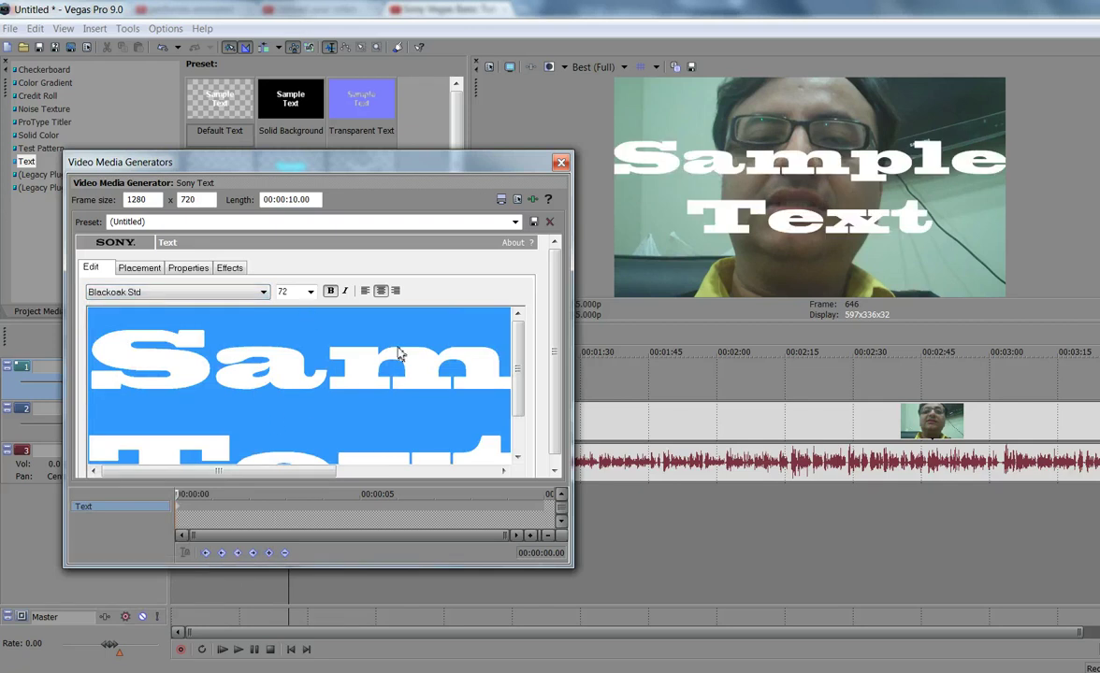
{"action": "left_click", "coordinate": [298, 292]}
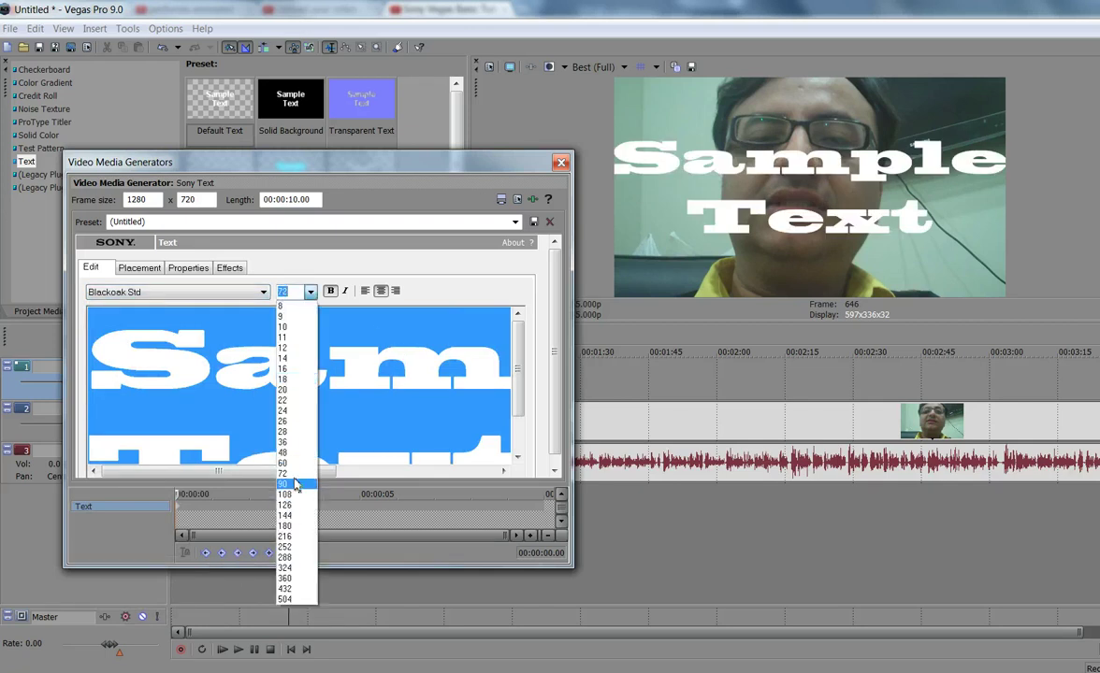
{"action": "left_click", "coordinate": [292, 380]}
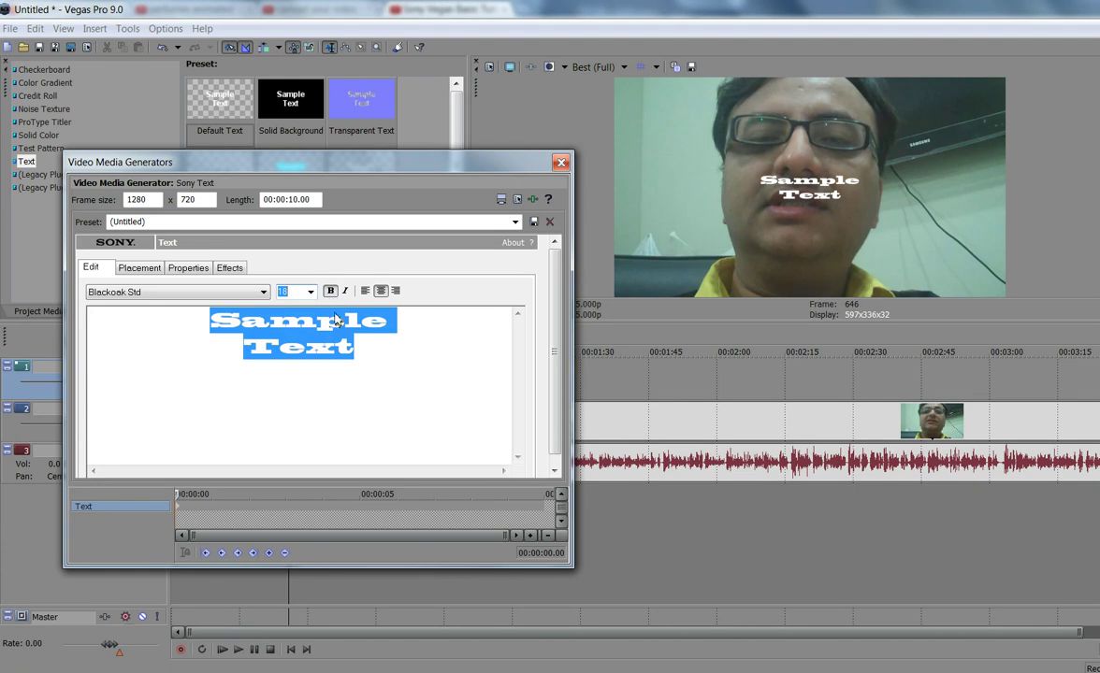
Step: Place the text in the upper-left corner of the video frame at about X -0.707, Y -0.770, and reselect the whole text
{"action": "left_click", "coordinate": [140, 270]}
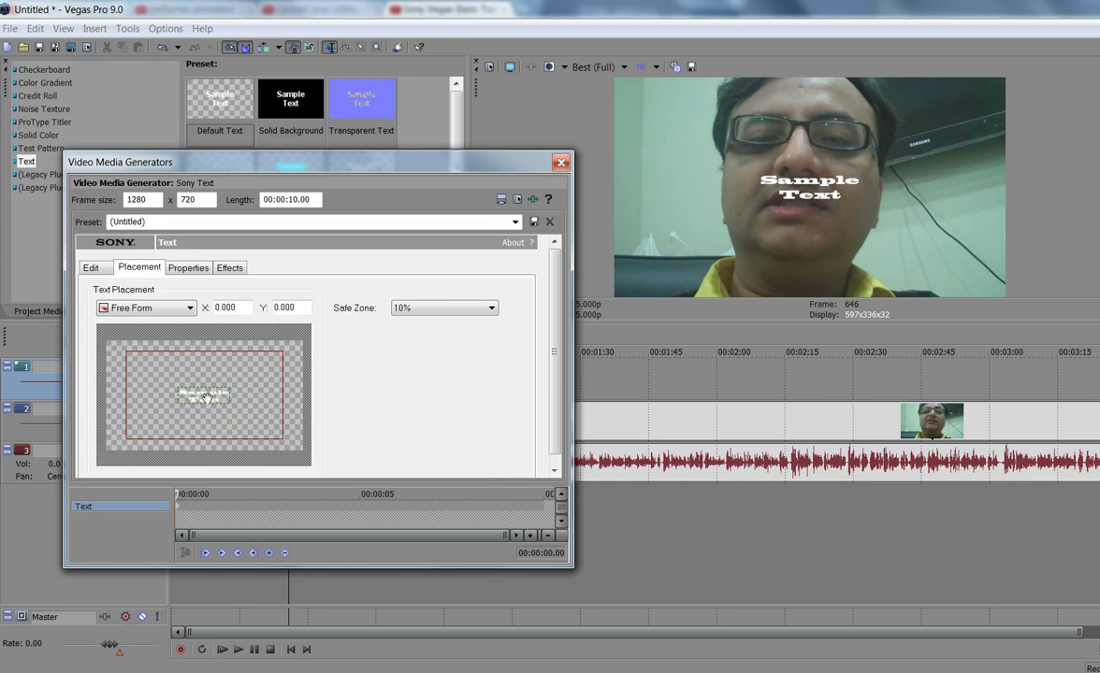
{"action": "left_click_drag", "start_coordinate": [205, 398], "coordinate": [136, 357]}
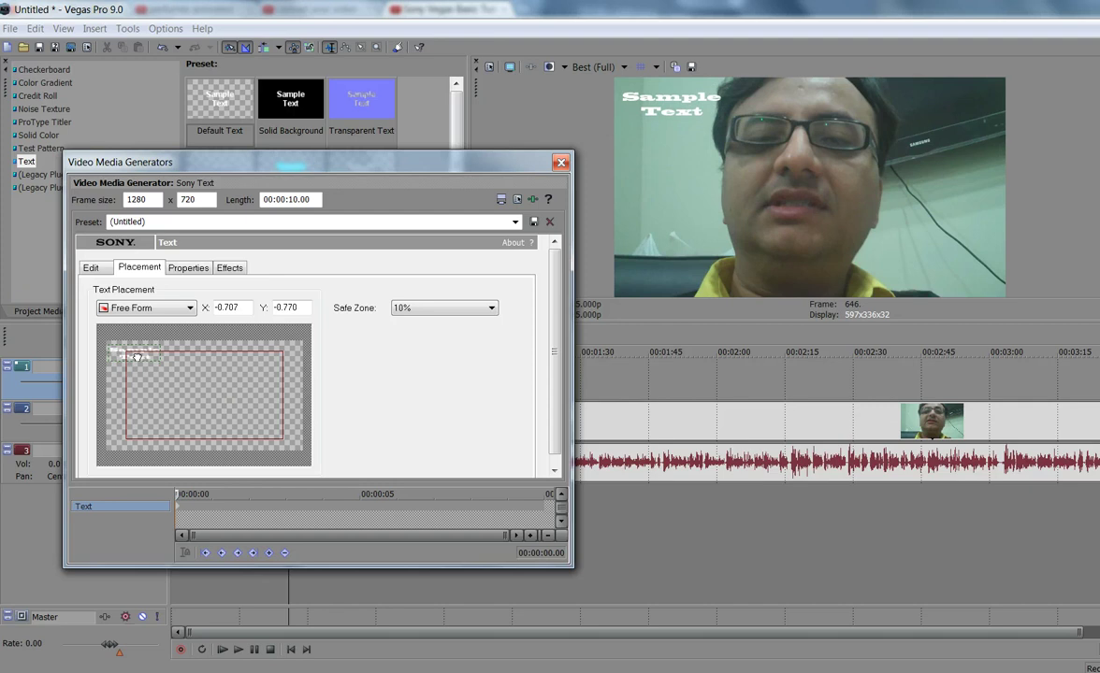
{"action": "left_click", "coordinate": [91, 268]}
{"action": "left_click", "coordinate": [351, 346]}
{"action": "left_click_drag", "start_coordinate": [353, 346], "coordinate": [210, 320]}
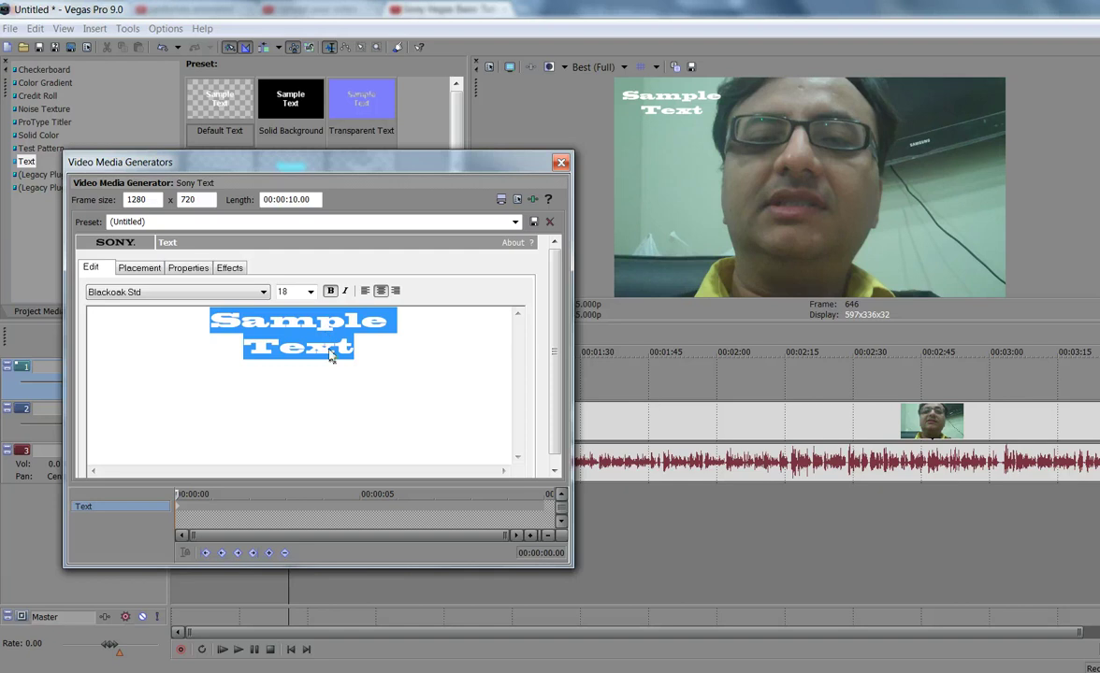
Step: Change the text color to dark blue, about H 172, S 255, L 100
{"action": "left_click", "coordinate": [187, 269]}
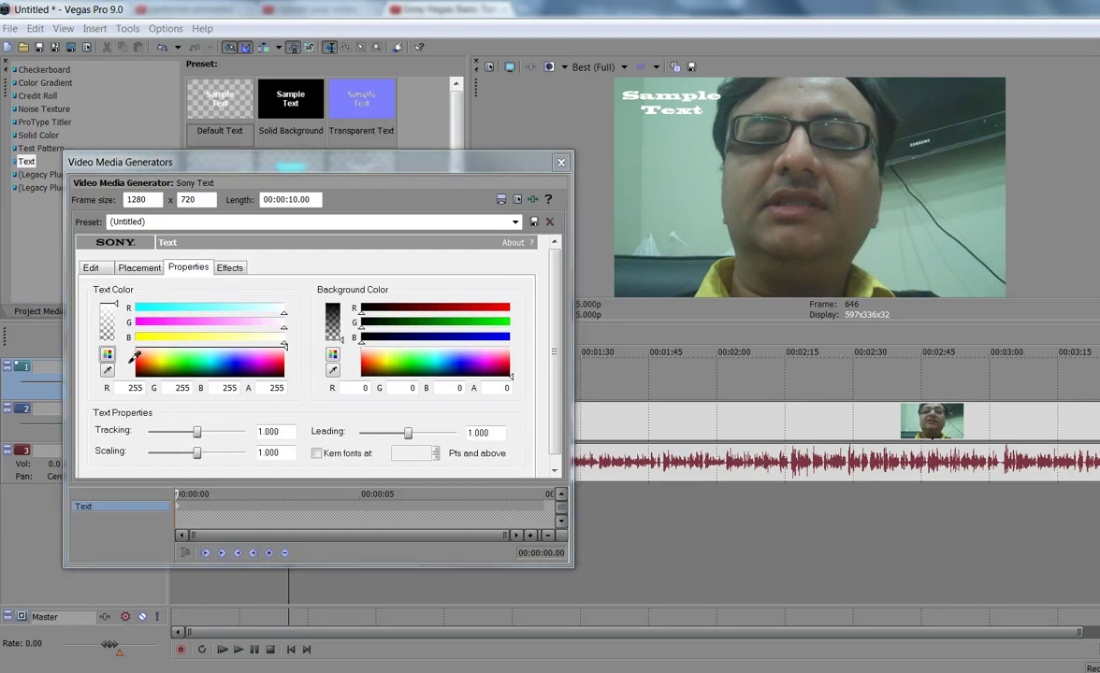
{"action": "left_click", "coordinate": [108, 354]}
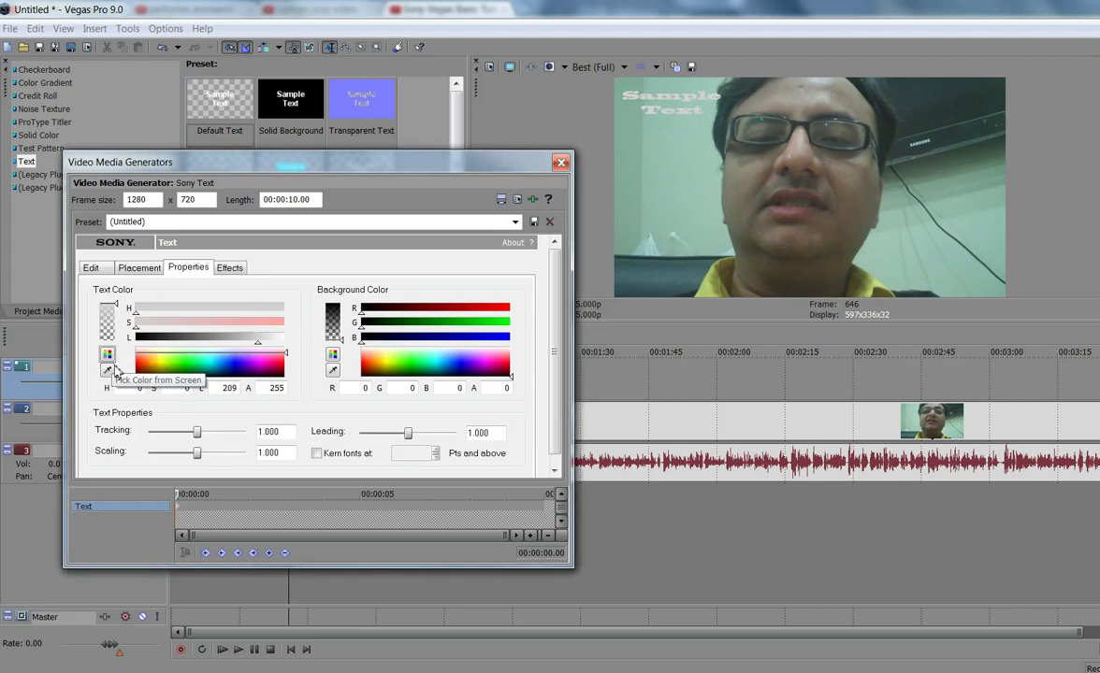
{"action": "left_click_drag", "start_coordinate": [257, 341], "coordinate": [229, 341]}
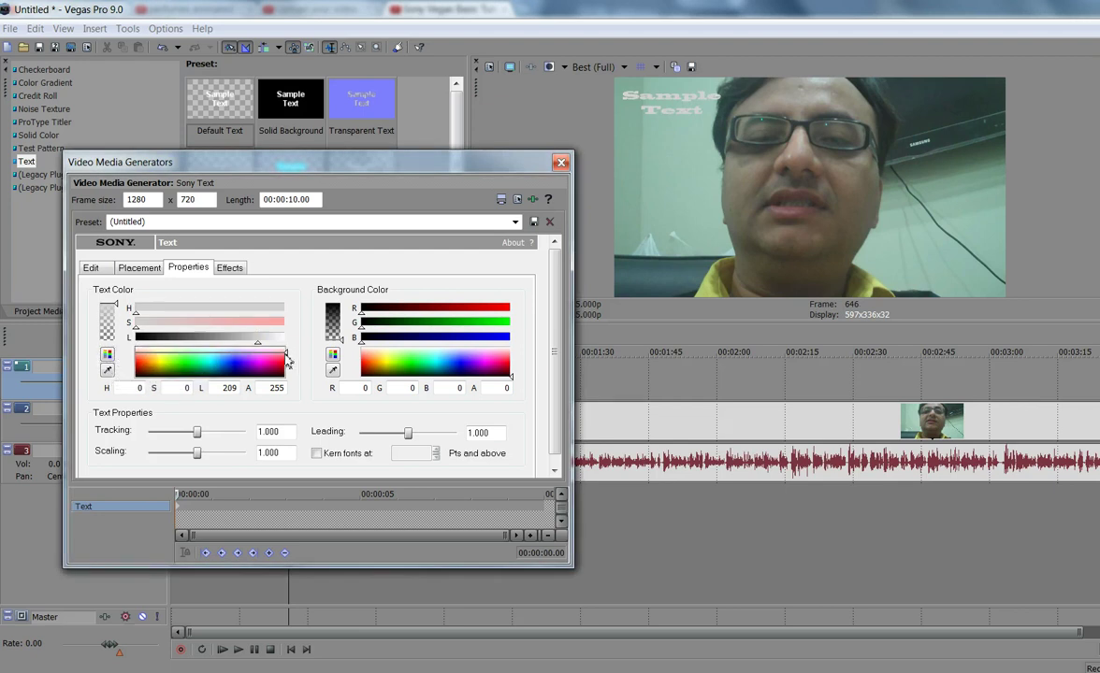
{"action": "left_click", "coordinate": [278, 362]}
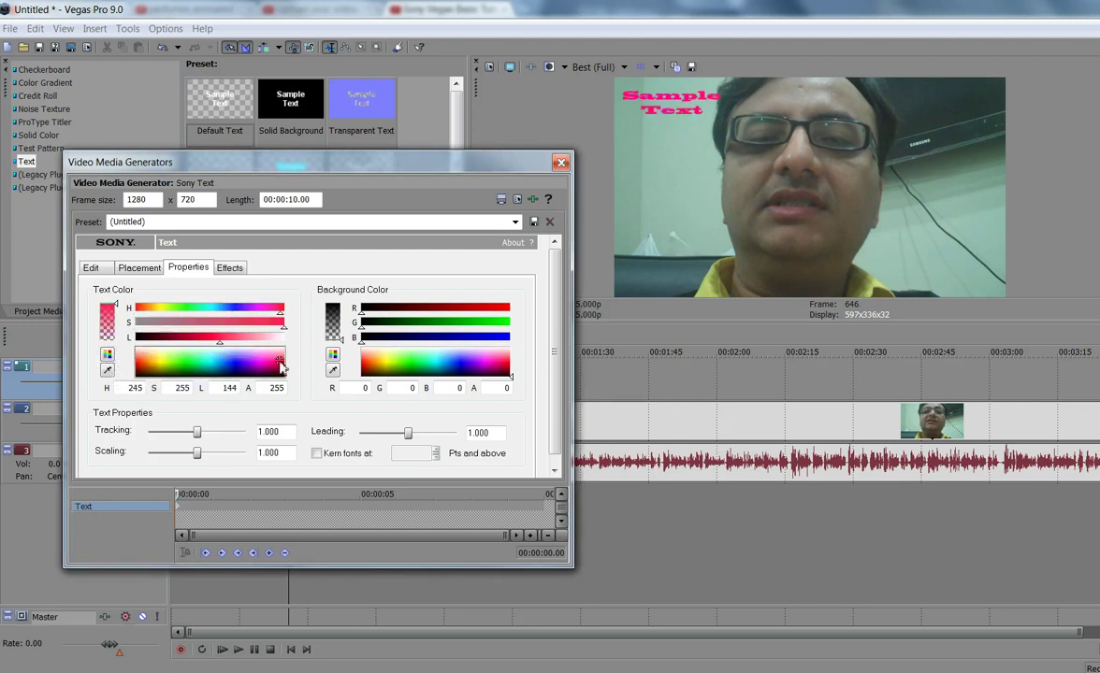
{"action": "left_click", "coordinate": [235, 367]}
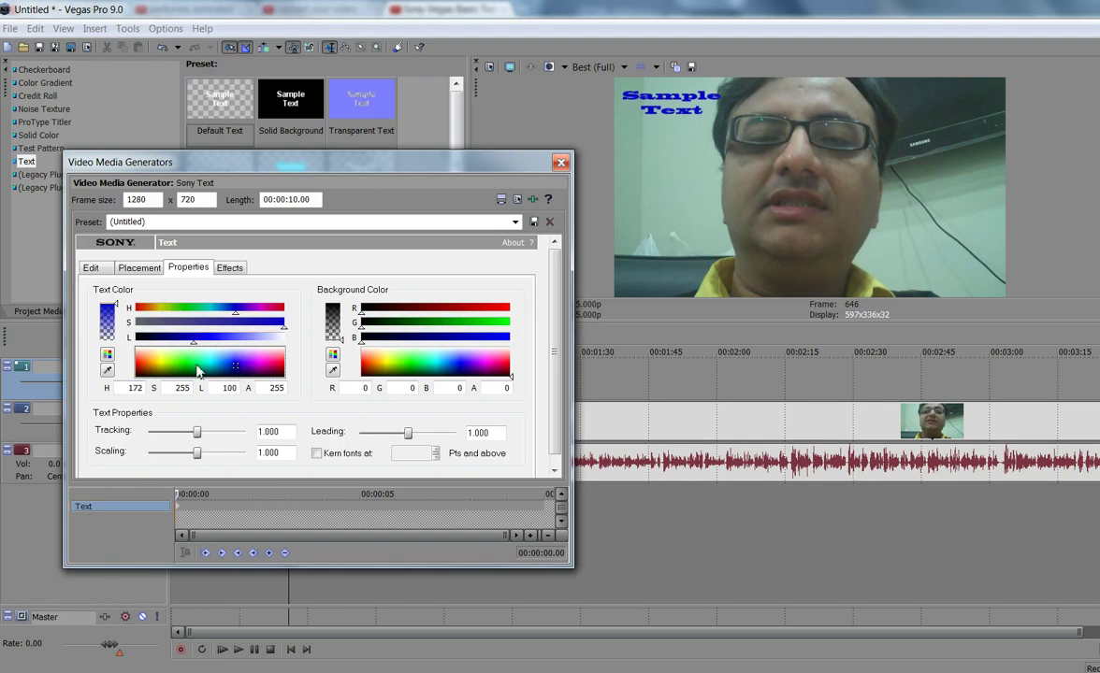
Step: Enable an outline on the text, give it a light cyan color, and close the generator settings
{"action": "left_click", "coordinate": [229, 266]}
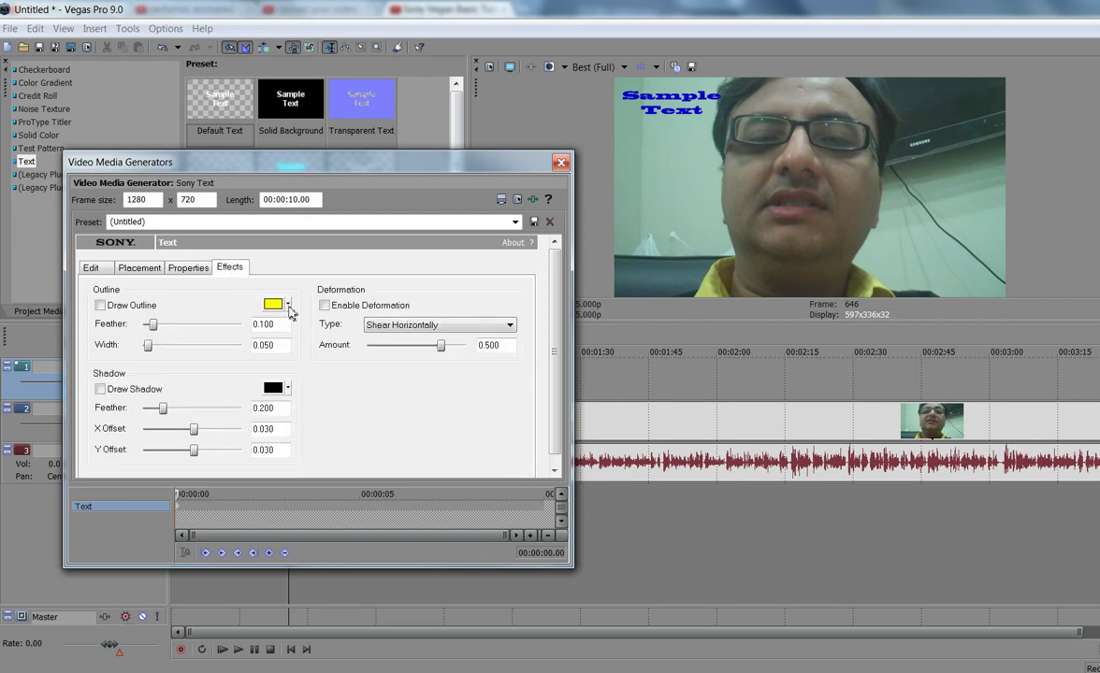
{"action": "left_click", "coordinate": [101, 306]}
{"action": "left_click", "coordinate": [287, 306]}
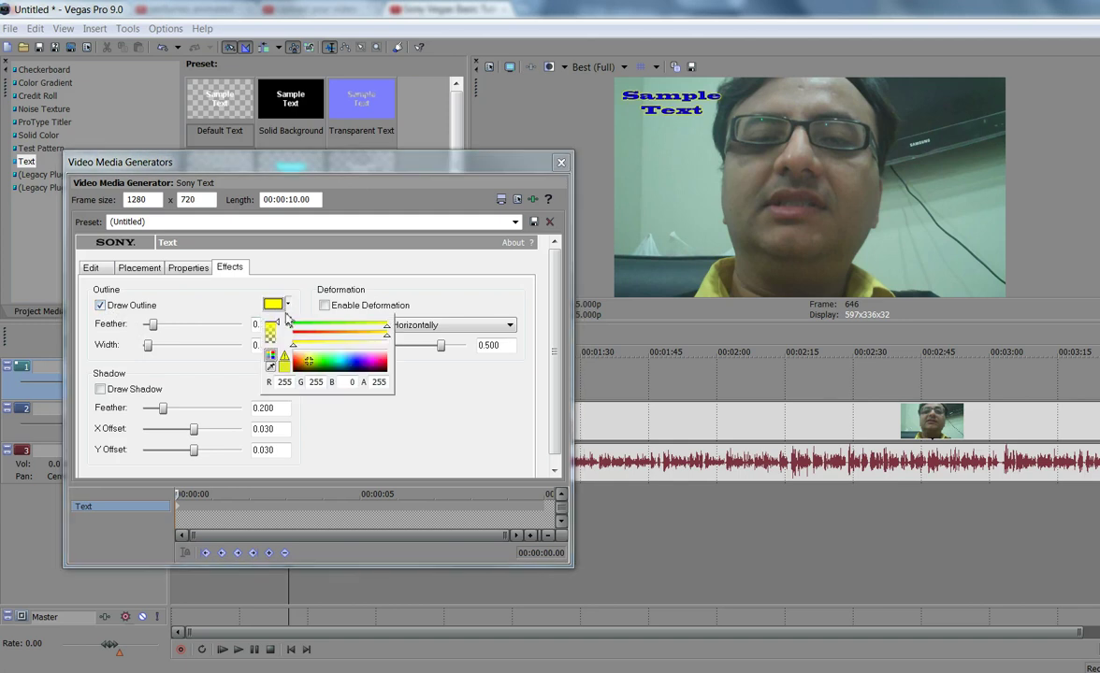
{"action": "left_click", "coordinate": [299, 363]}
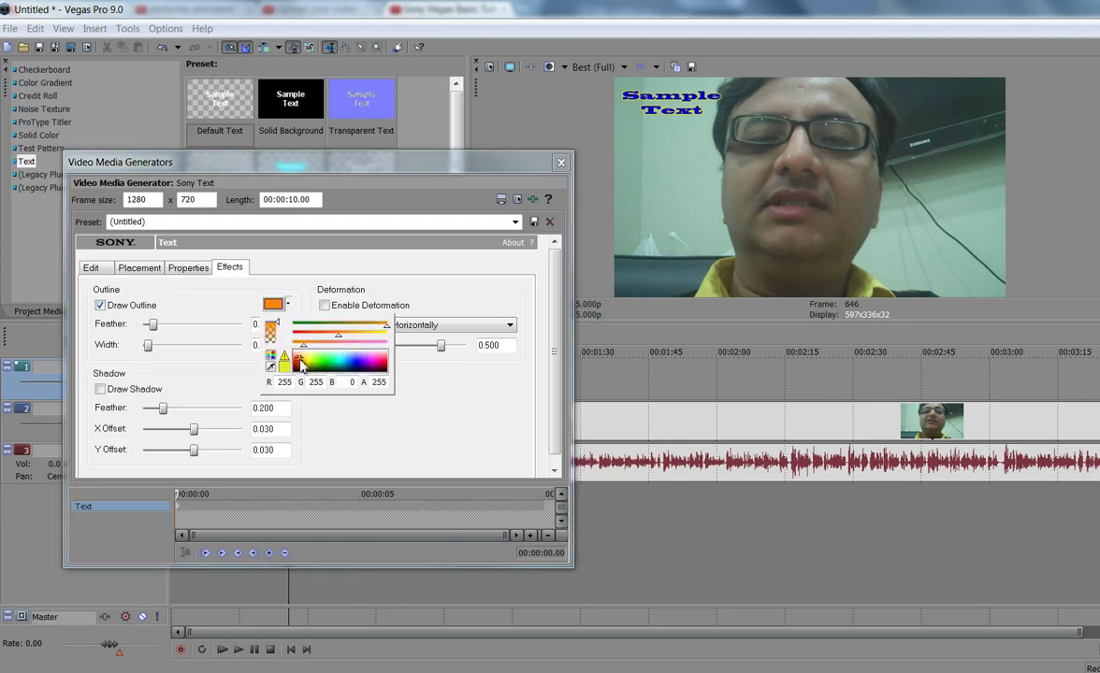
{"action": "left_click_drag", "start_coordinate": [301, 363], "coordinate": [342, 361]}
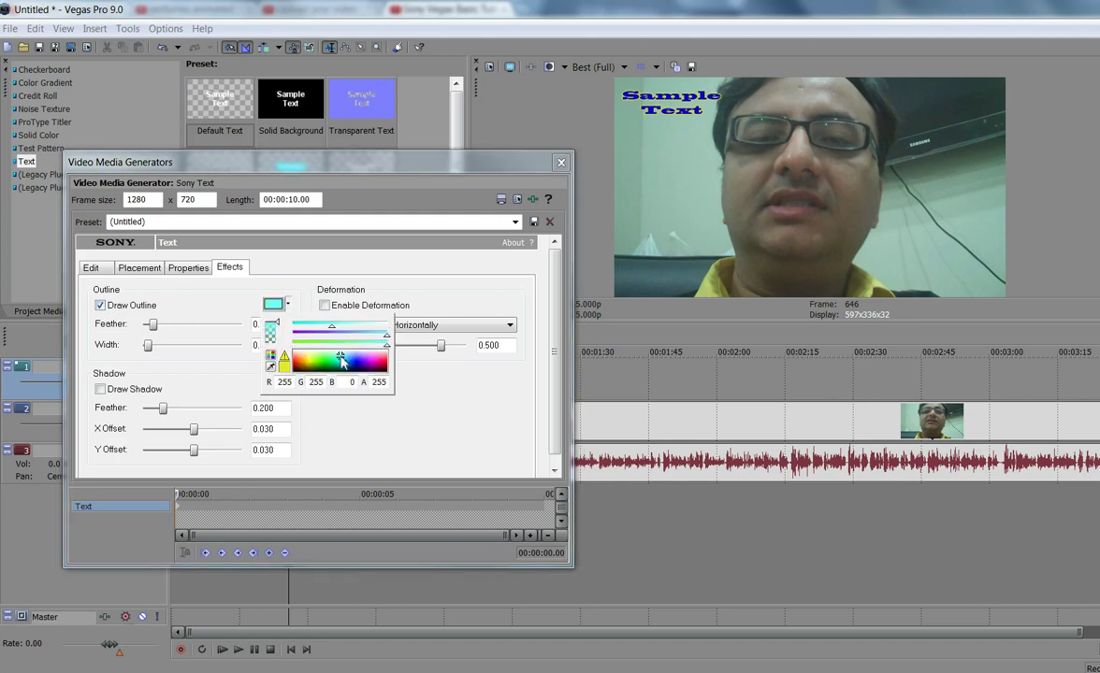
{"action": "left_click", "coordinate": [251, 309]}
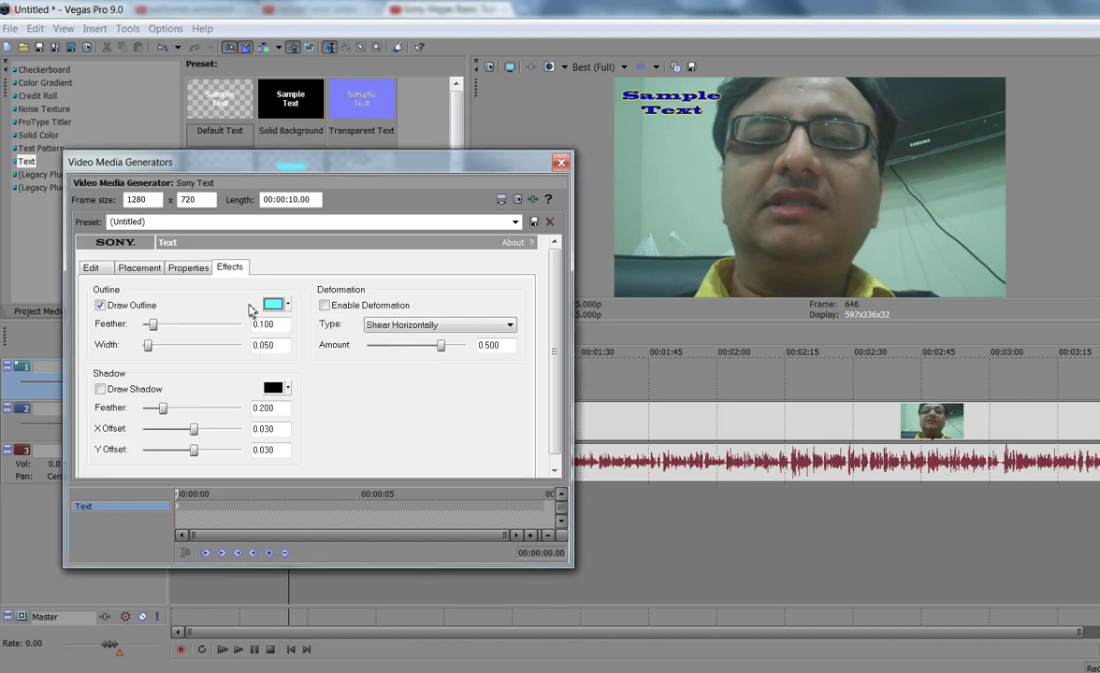
{"action": "left_click", "coordinate": [561, 164]}
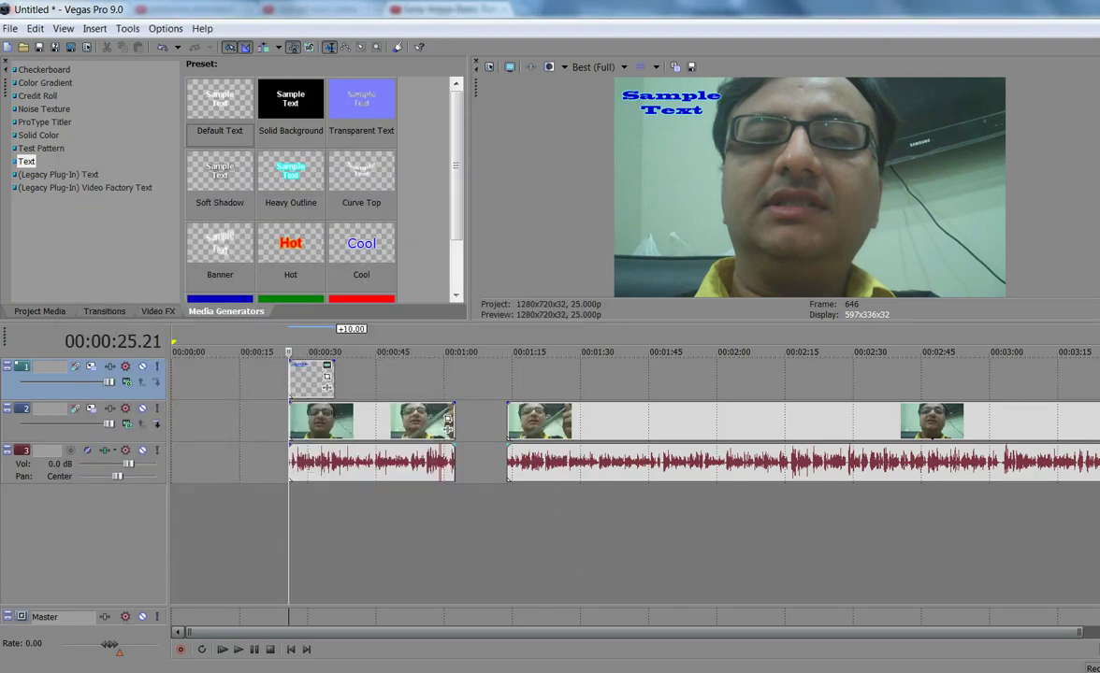
Step: Reopen the text event's generated media settings and review its edit, placement, properties and effects options
{"action": "left_click", "coordinate": [327, 366]}
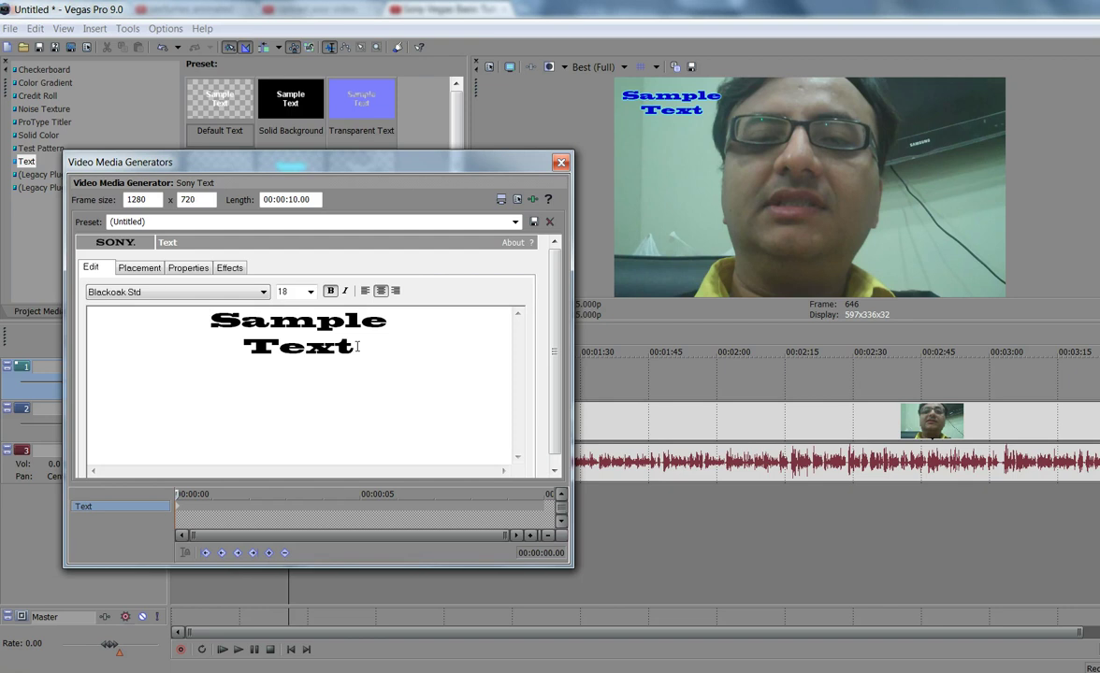
{"action": "left_click", "coordinate": [561, 165]}
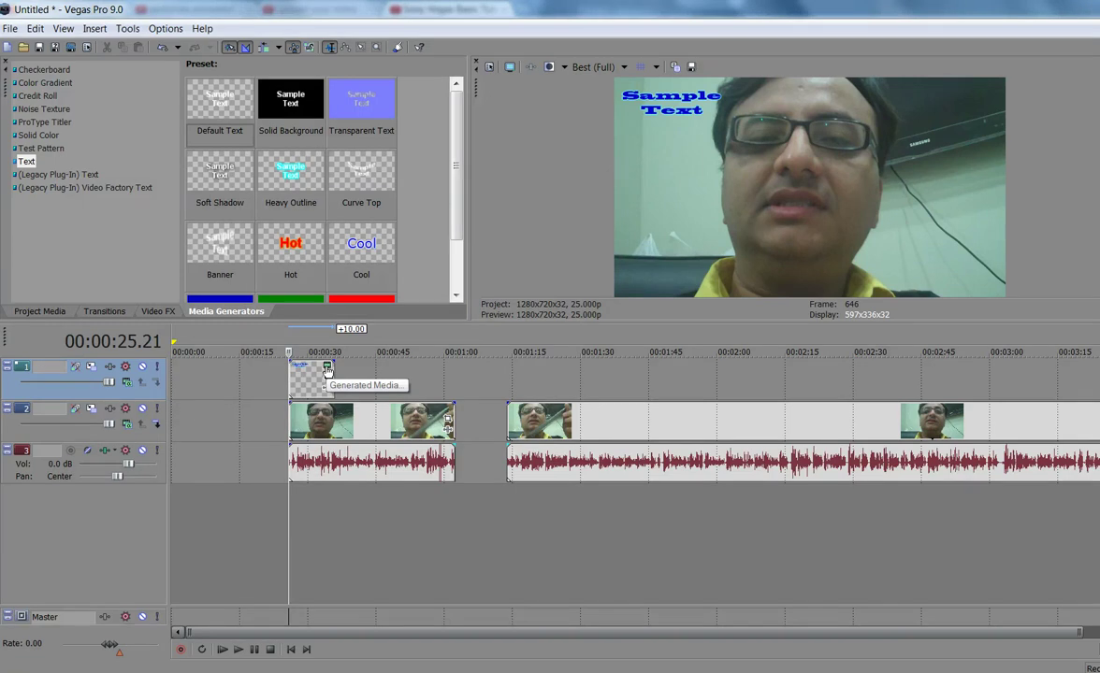
{"action": "left_click", "coordinate": [327, 372]}
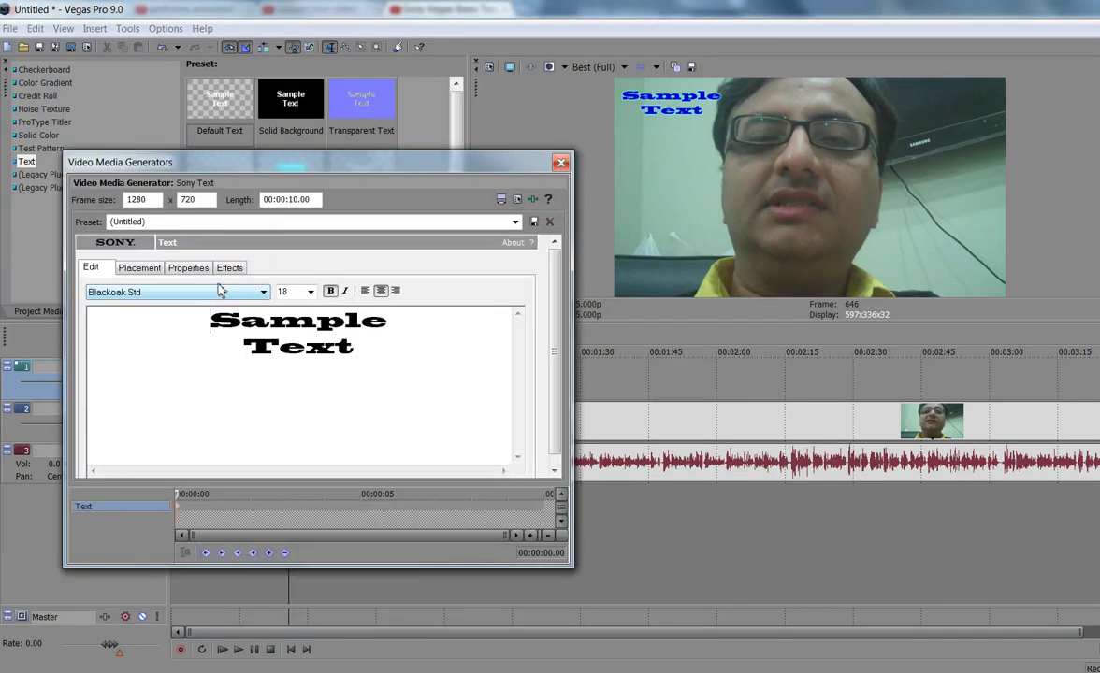
{"action": "left_click", "coordinate": [191, 269]}
{"action": "left_click", "coordinate": [140, 268]}
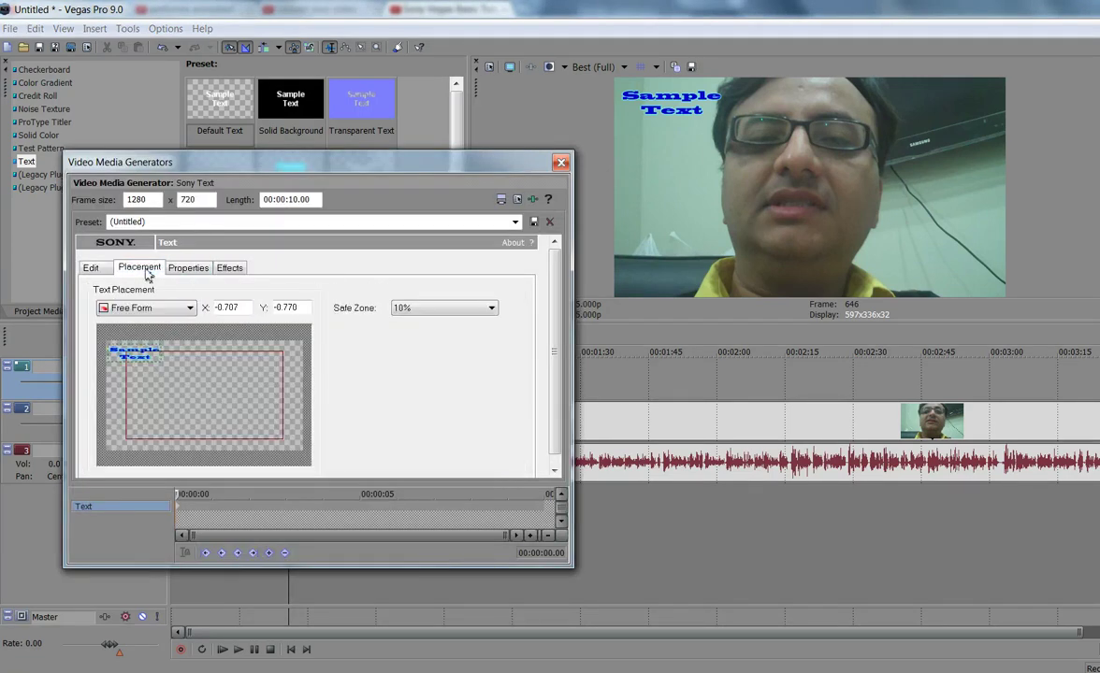
{"action": "left_click", "coordinate": [229, 268]}
{"action": "left_click", "coordinate": [93, 269]}
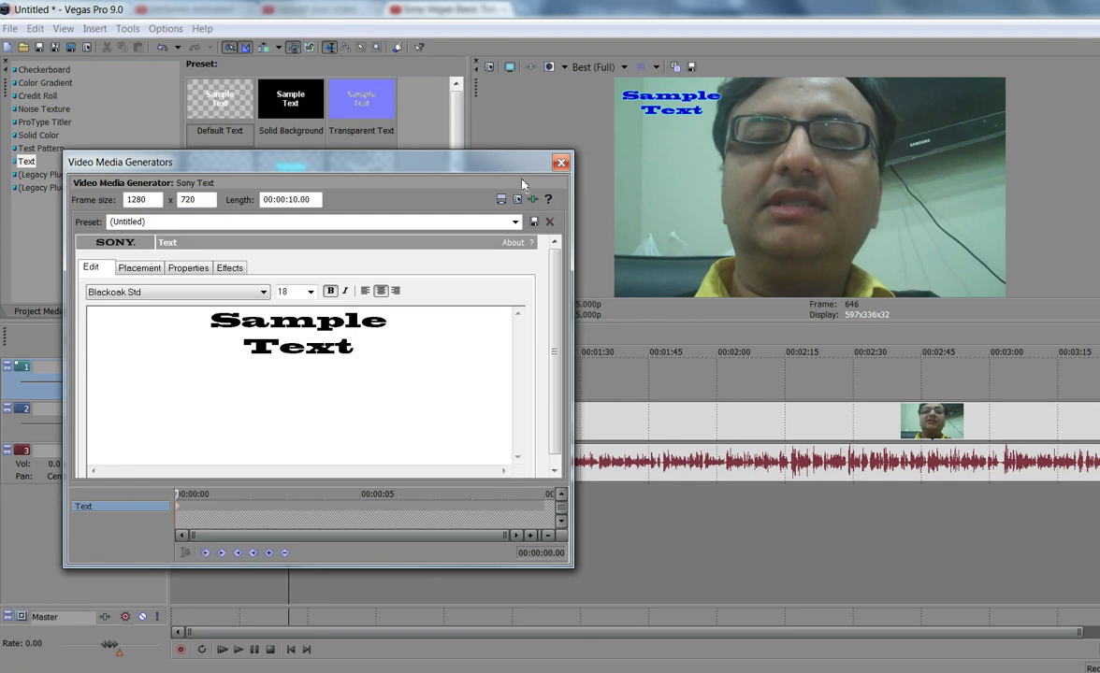
{"action": "left_click", "coordinate": [561, 162]}
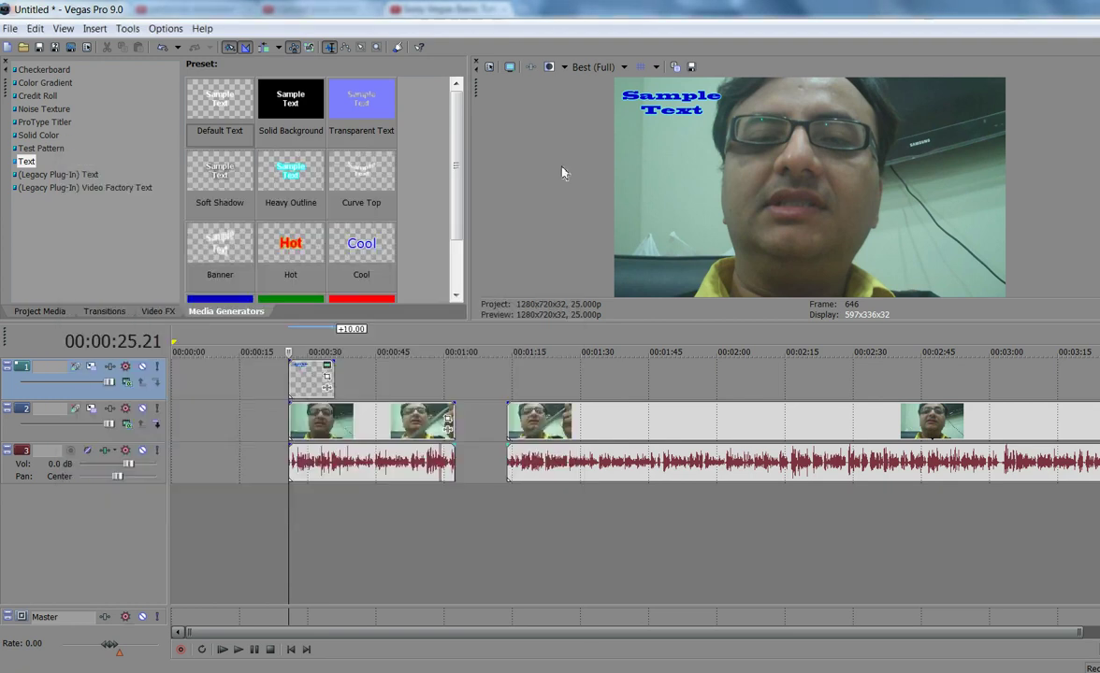
Step: Extend the end of the text event by about 13.17 (seconds.frames) and lower the event's opacity to roughly half
{"action": "left_click_drag", "start_coordinate": [334, 378], "coordinate": [396, 377]}
{"action": "left_click", "coordinate": [307, 348]}
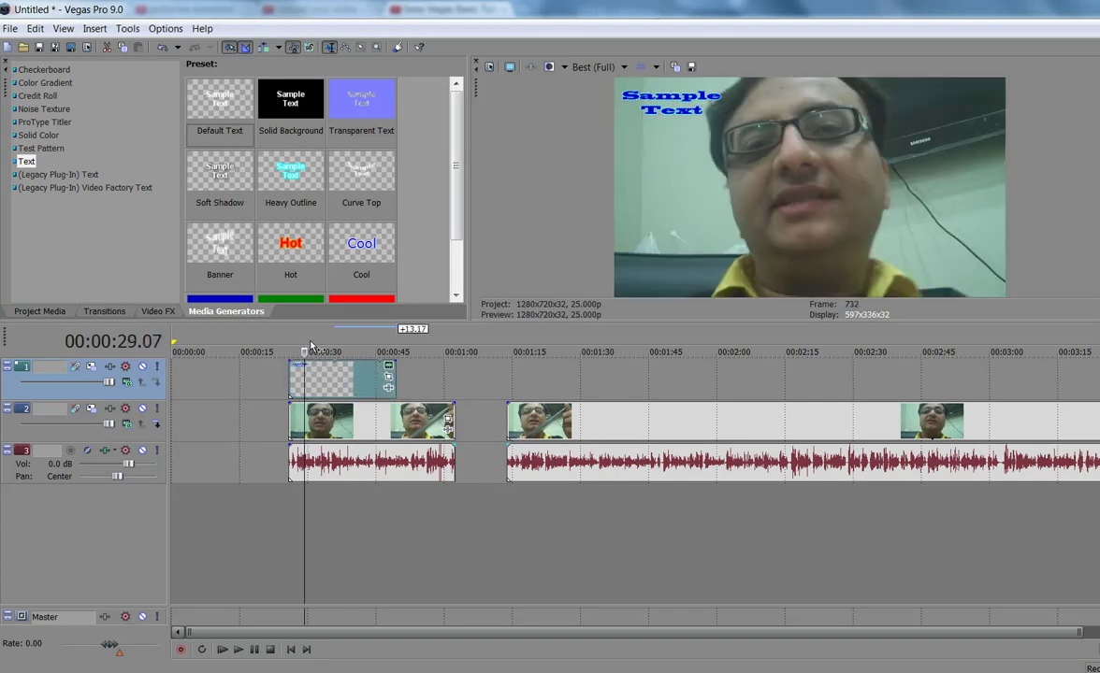
{"action": "left_click_drag", "start_coordinate": [312, 348], "coordinate": [343, 388]}
{"action": "left_click_drag", "start_coordinate": [345, 379], "coordinate": [358, 398]}
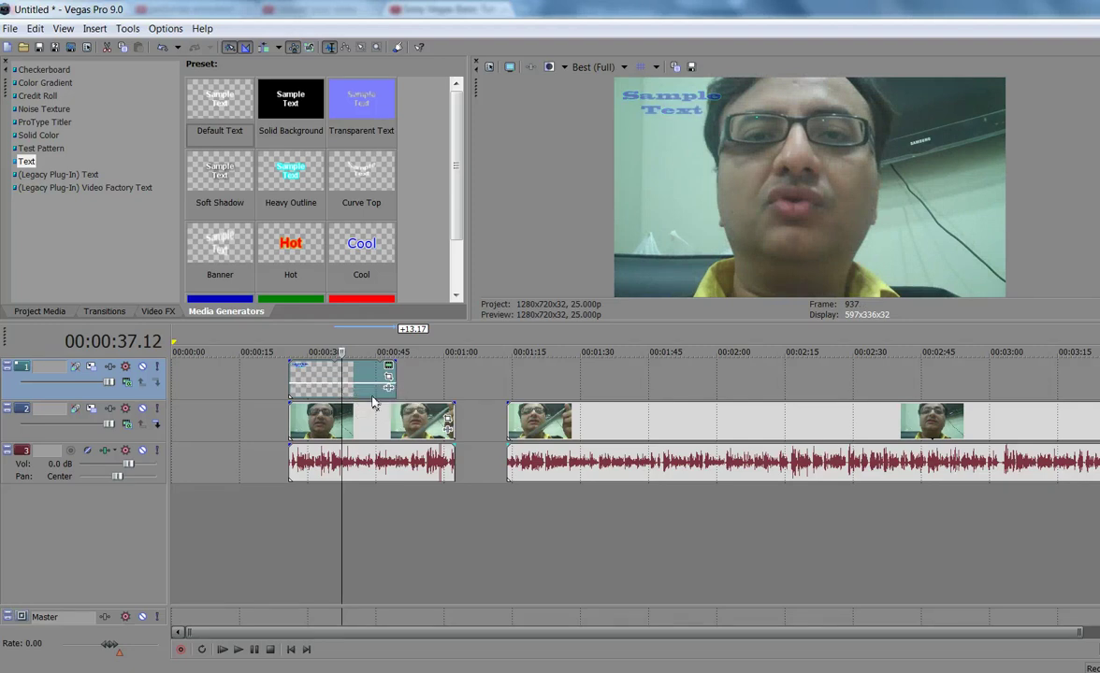